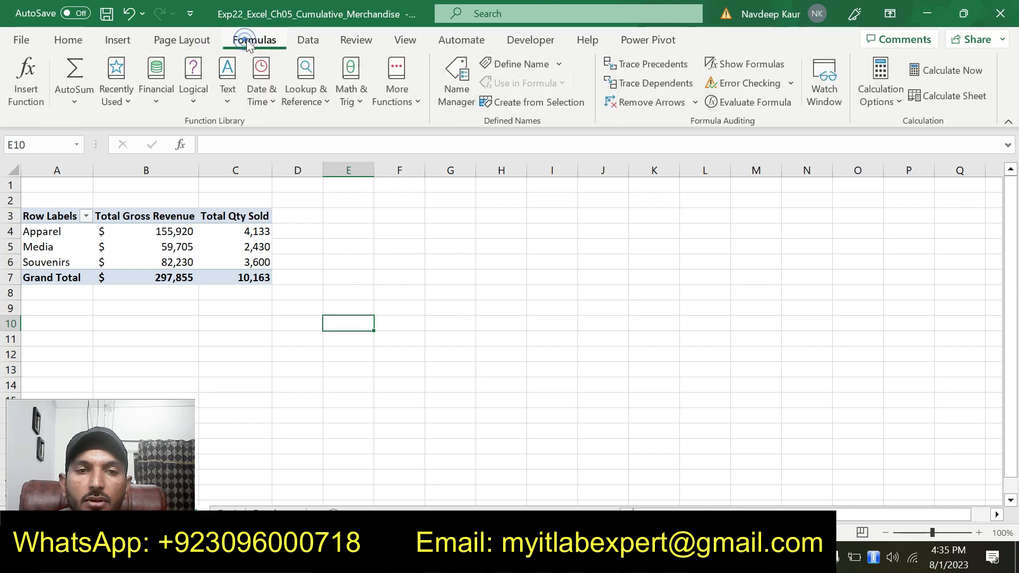
pyautogui.click(341, 41)
pyautogui.click(314, 43)
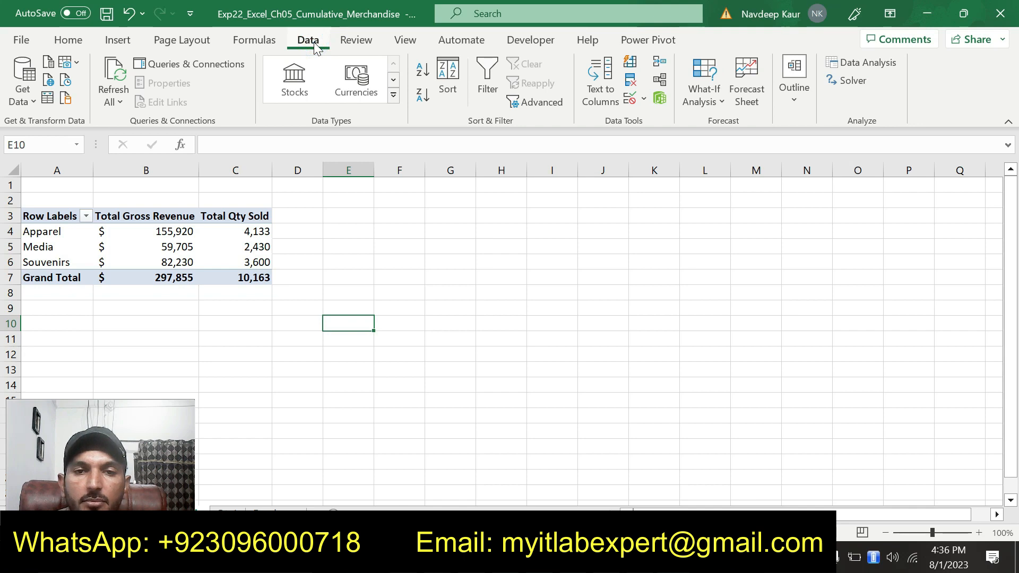
pyautogui.click(357, 41)
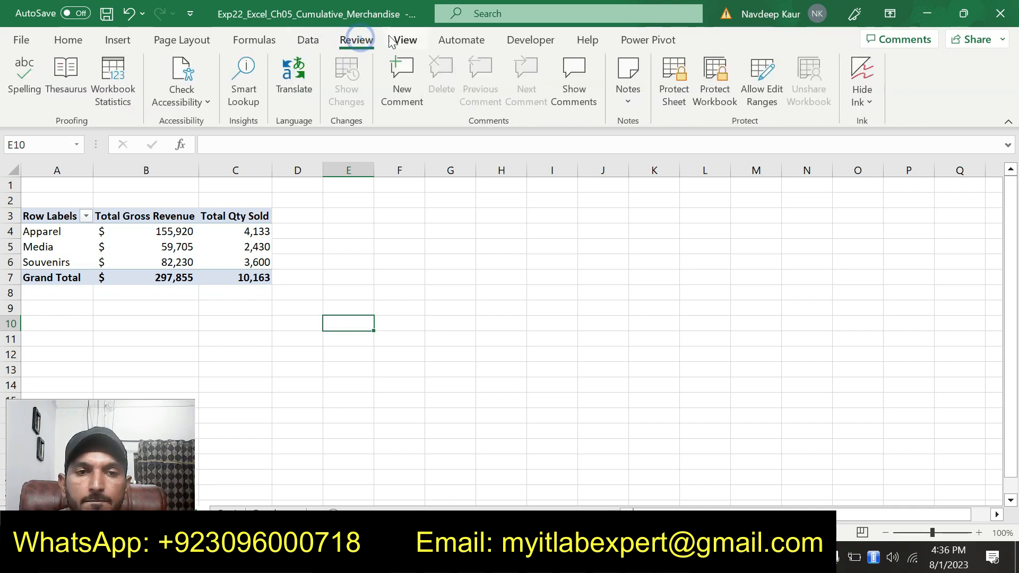
# Step: Insert a timeline for the Month field of the PivotTable
pyautogui.click(187, 259)
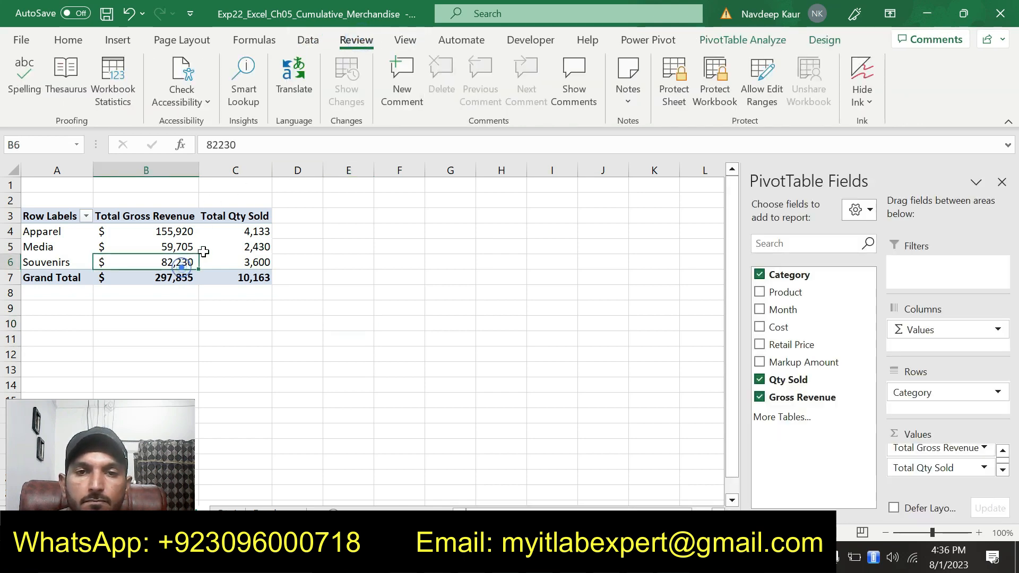
pyautogui.click(769, 41)
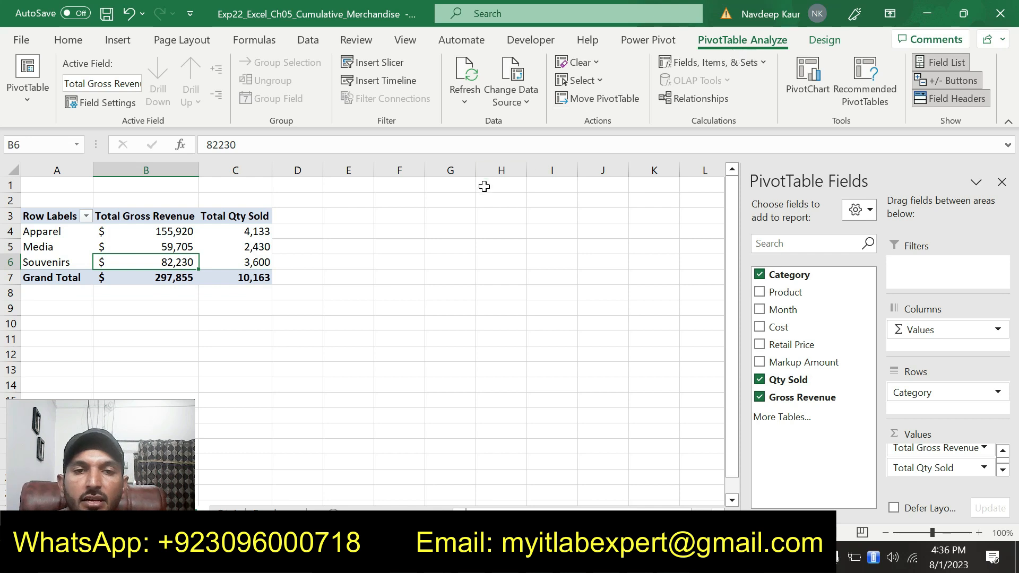
pyautogui.click(369, 82)
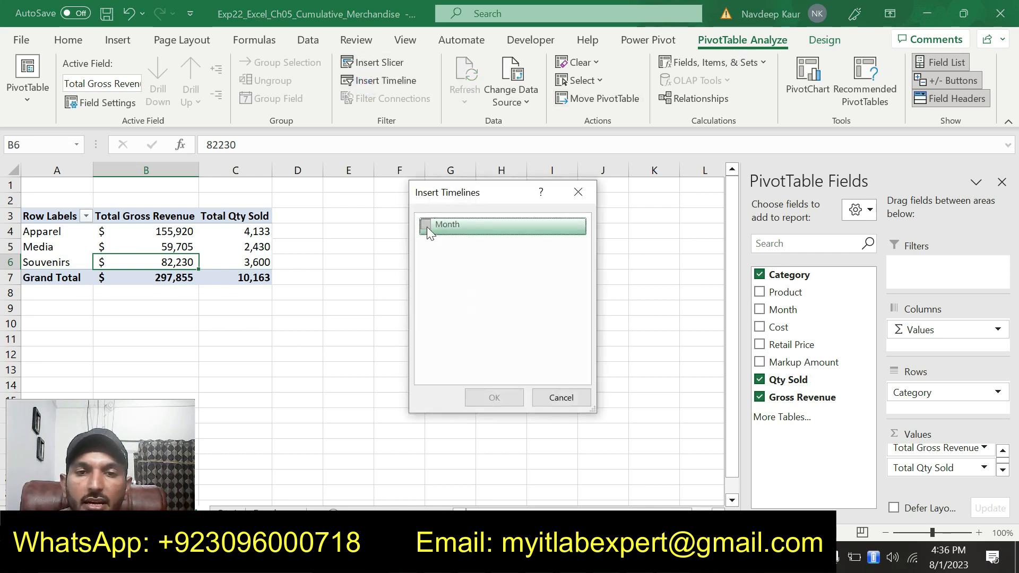
pyautogui.click(427, 227)
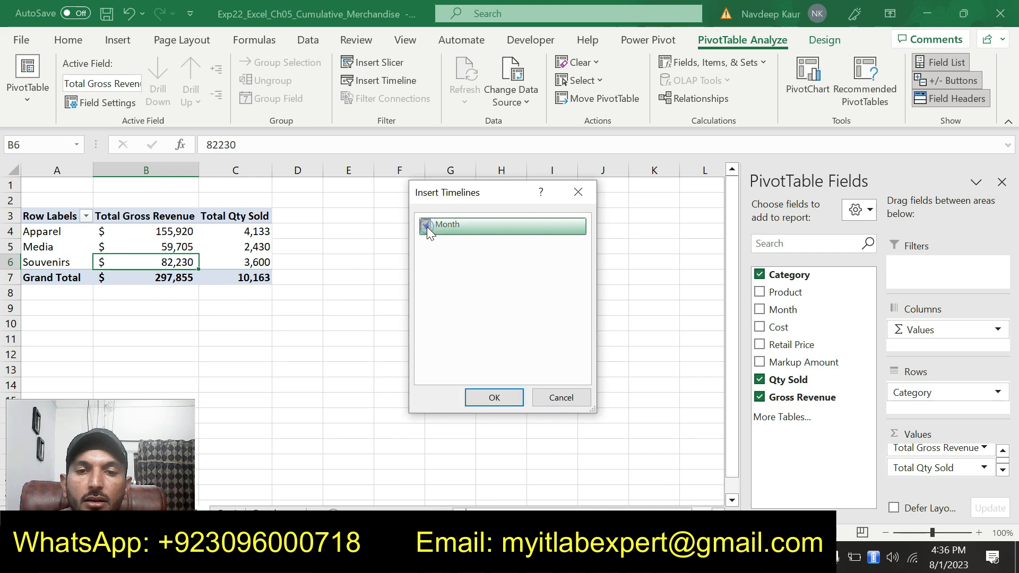
pyautogui.click(508, 393)
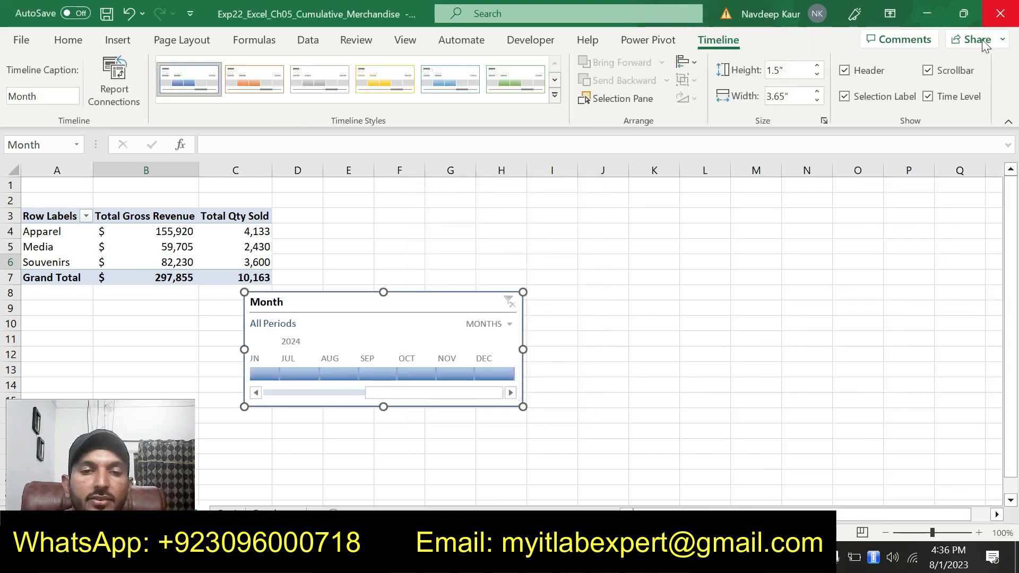
# Step: Filter the PivotTable to March 2024 only with the Month timeline
pyautogui.hotkey('alt', 'Tab')
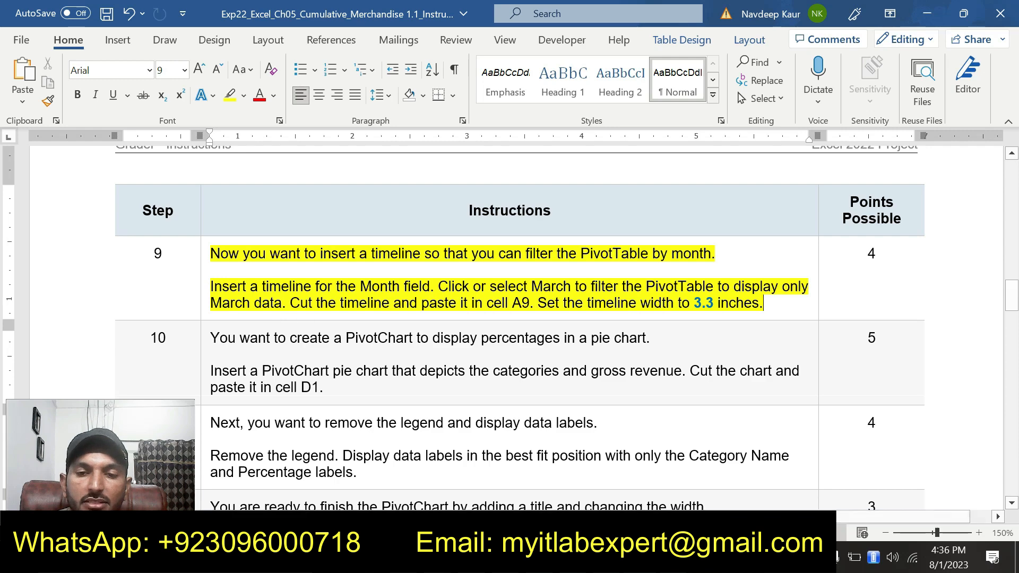
pyautogui.hotkey('alt', 'Tab')
pyautogui.click(508, 323)
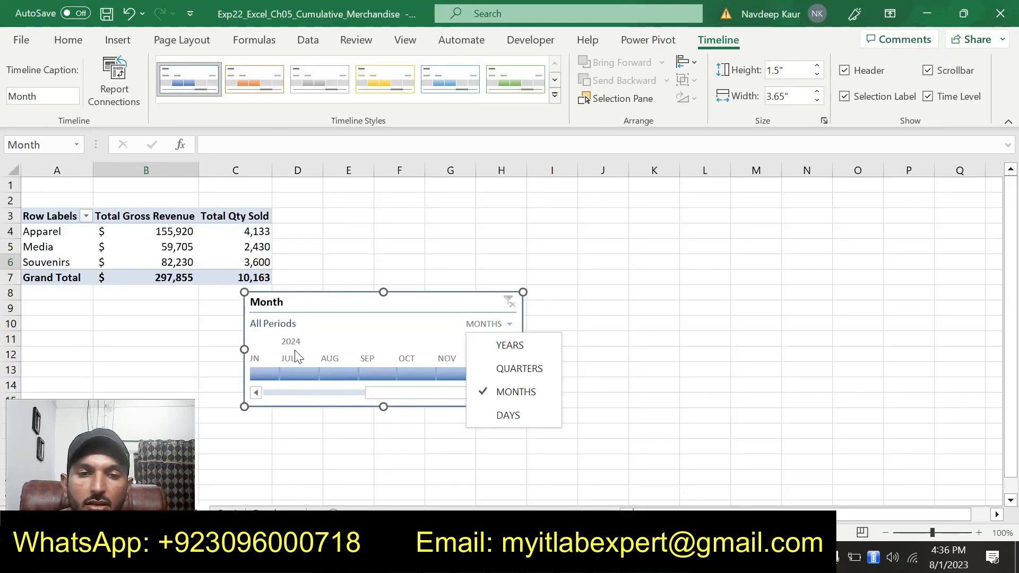
pyautogui.click(260, 314)
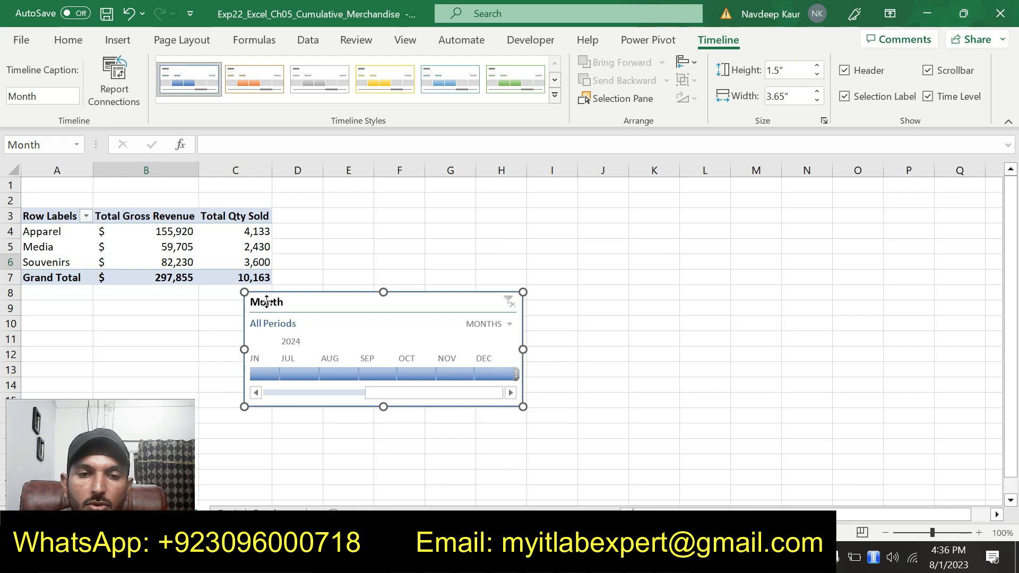
pyautogui.click(347, 392)
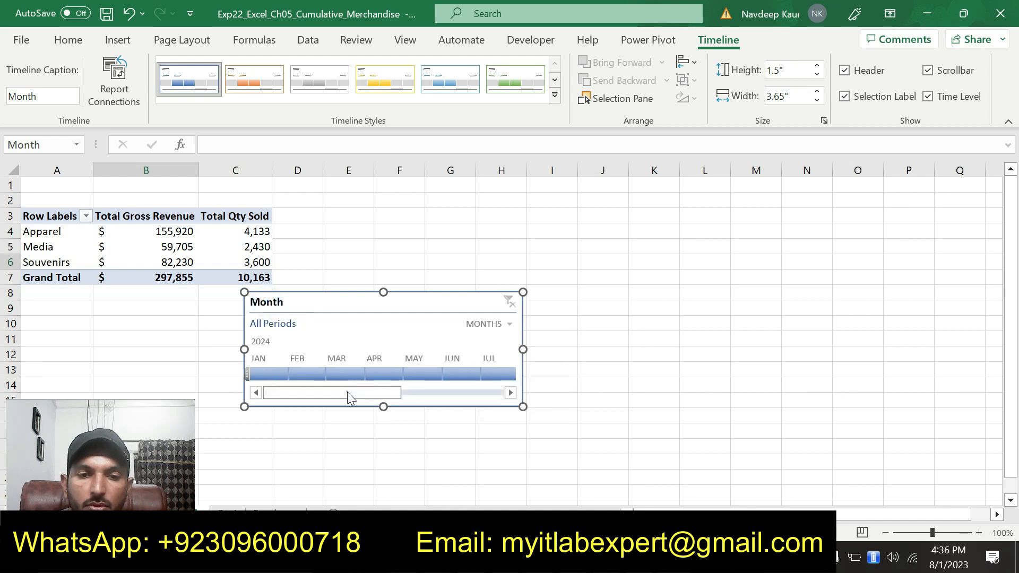
pyautogui.click(281, 392)
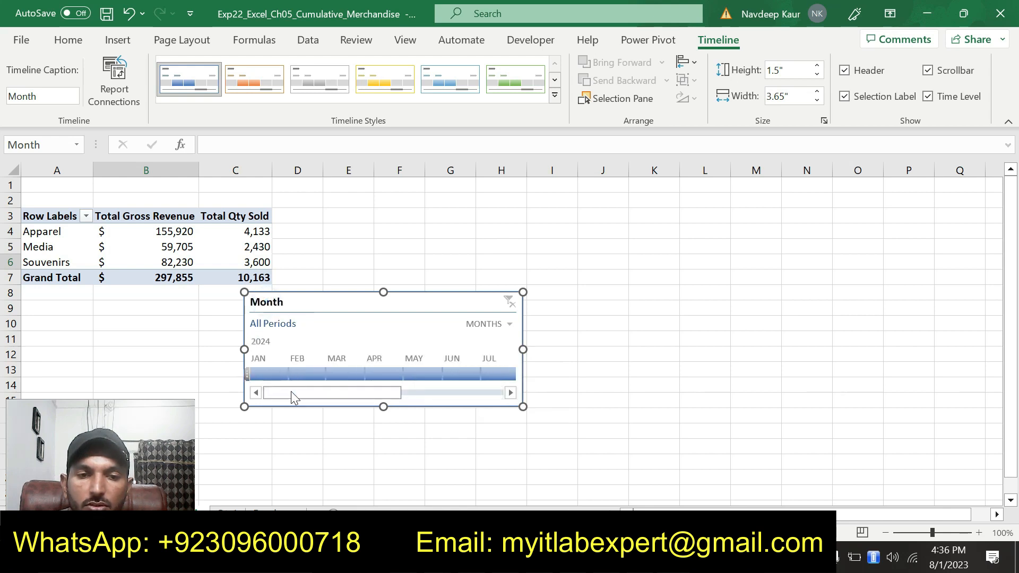
pyautogui.click(342, 374)
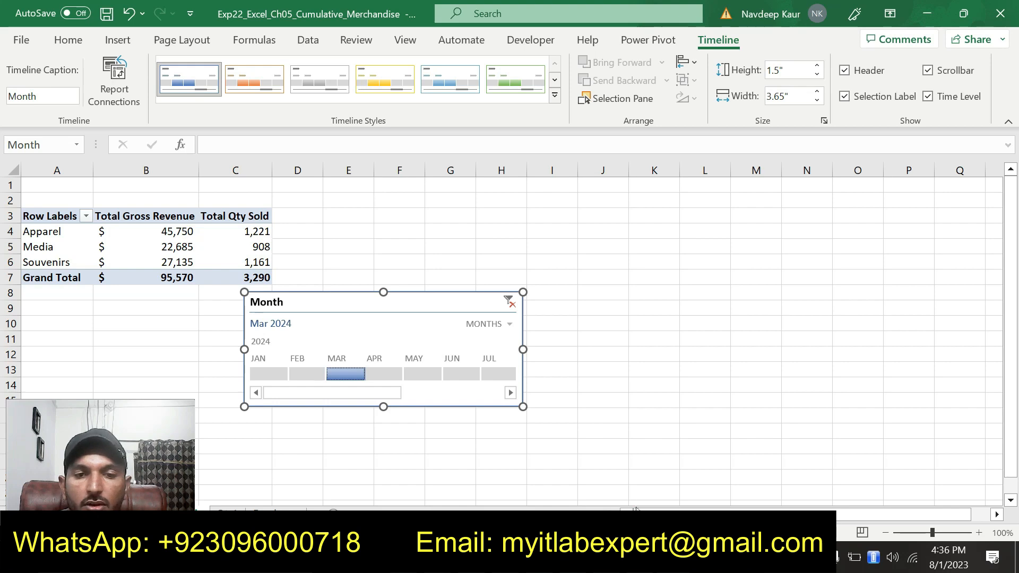
# Step: Cut the Month timeline and paste it in cell A9
pyautogui.click(510, 557)
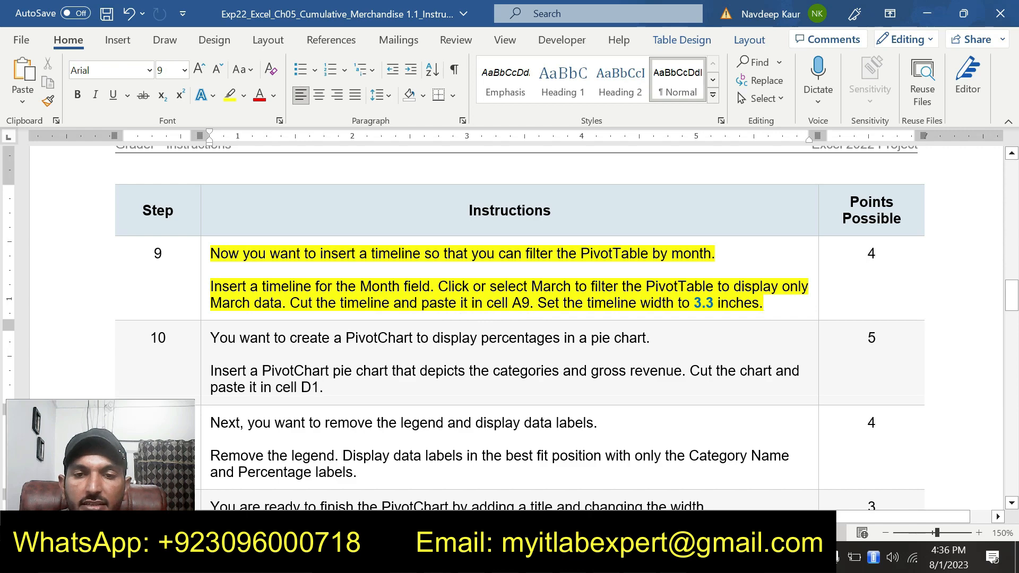
pyautogui.hotkey('alt', 'Tab')
pyautogui.rightClick(405, 310)
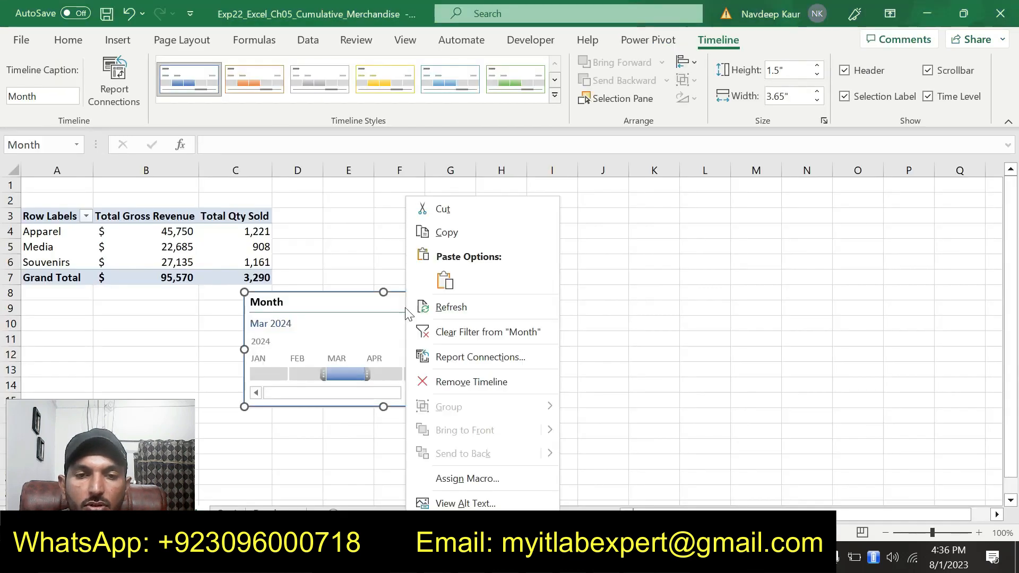
pyautogui.click(449, 210)
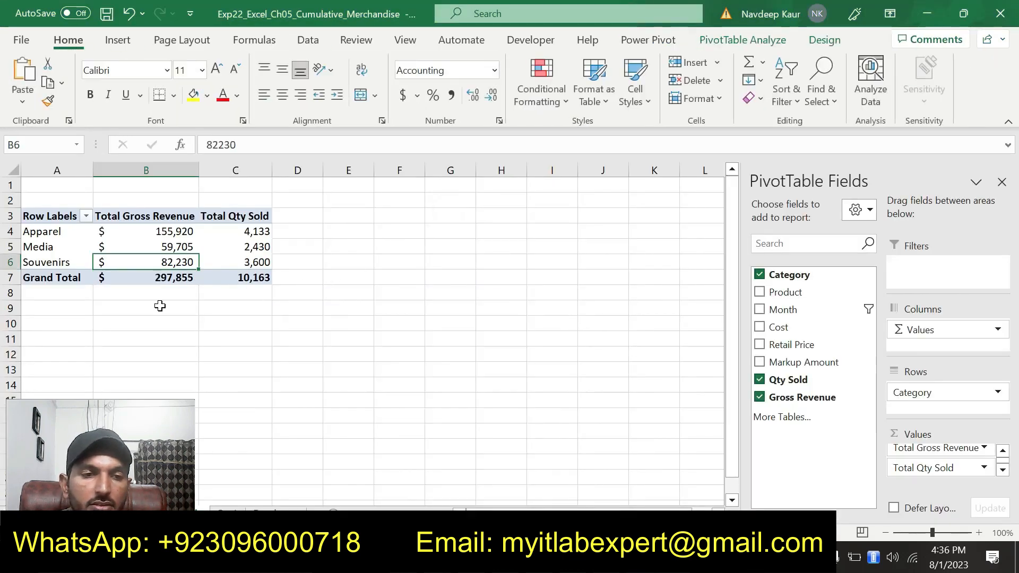
pyautogui.click(41, 306)
pyautogui.hotkey('ctrl', 'v')
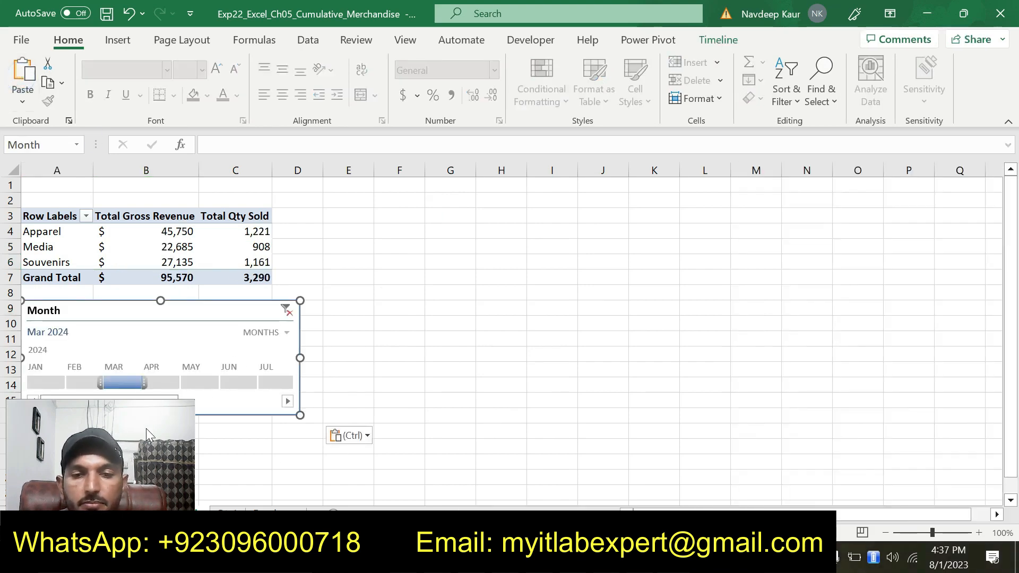
# Step: Check the required size in the Word instructions and set the Month timeline's width to 3.3 inches in Excel
pyautogui.hotkey('alt', 'Tab')
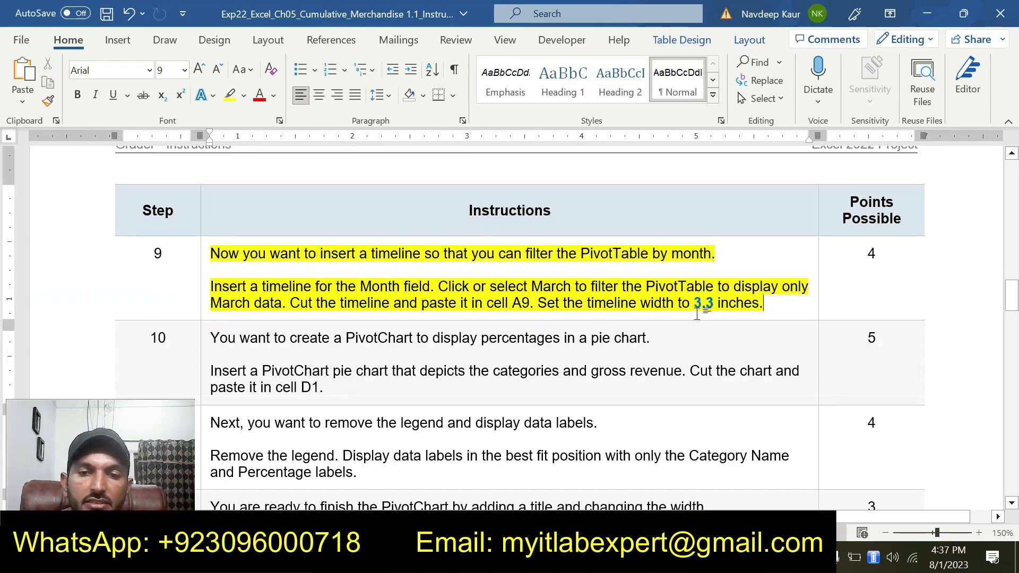
pyautogui.hotkey('alt', 'Tab')
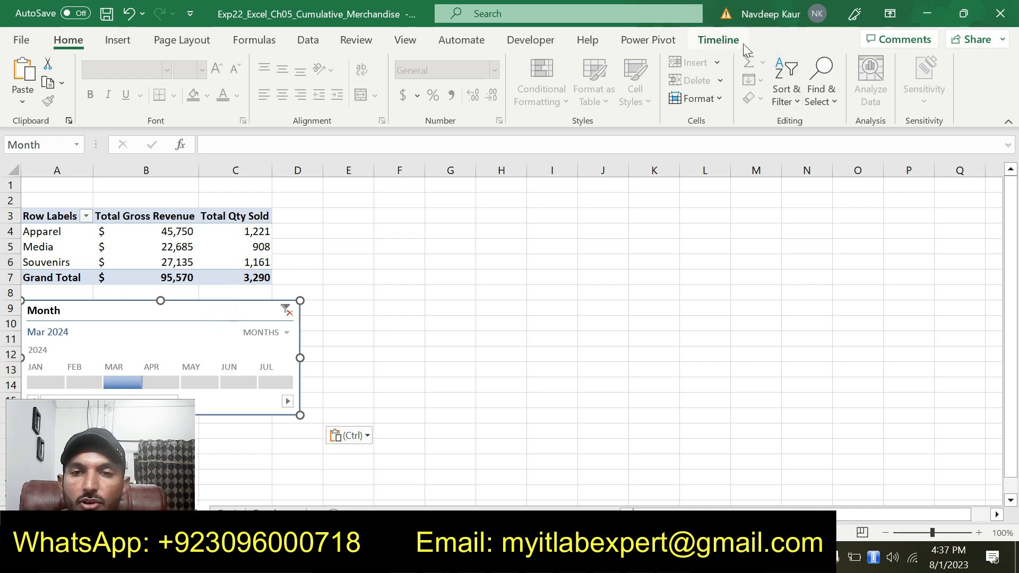
pyautogui.click(719, 40)
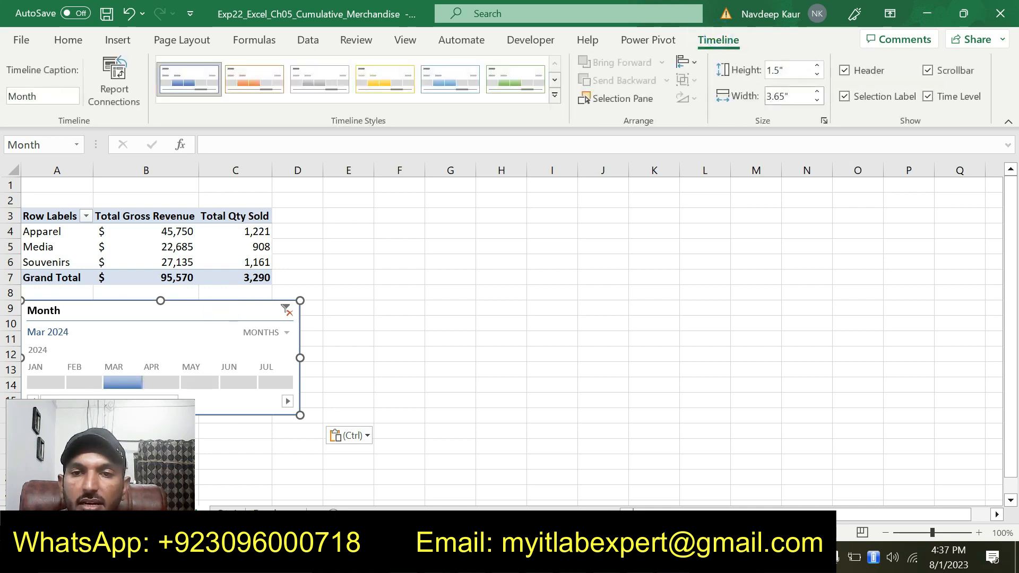
pyautogui.click(796, 97)
pyautogui.write('3.3')
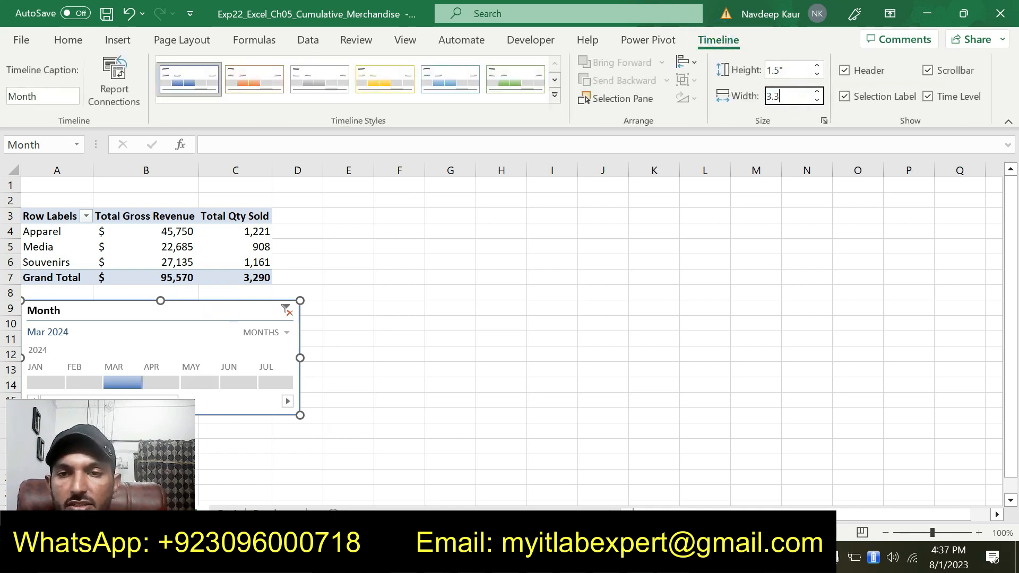
pyautogui.press('Return')
pyautogui.click(438, 306)
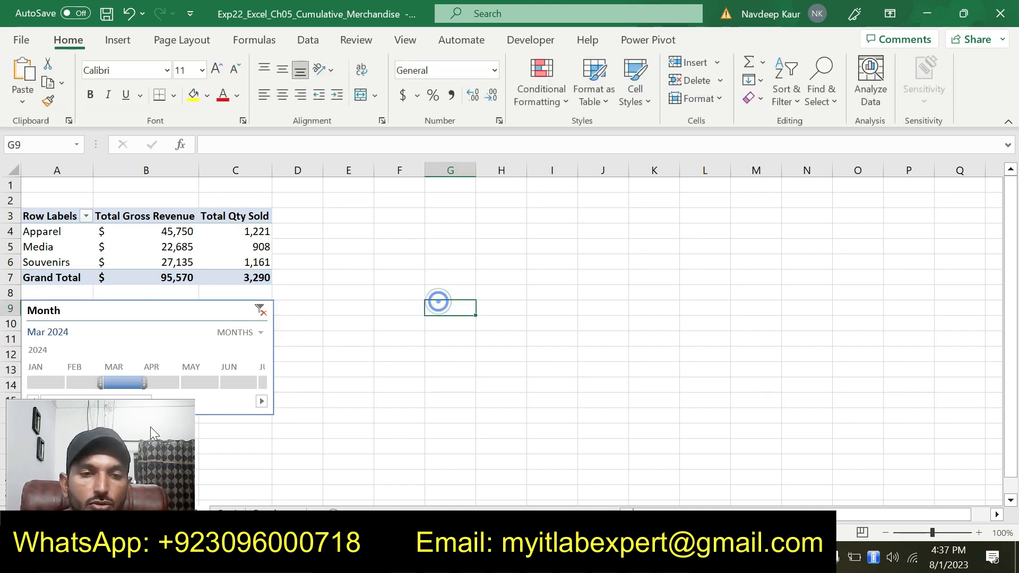
# Step: Switch to the Word instructions and remove the yellow highlighting from the step 9 text
pyautogui.hotkey('alt', 'Tab')
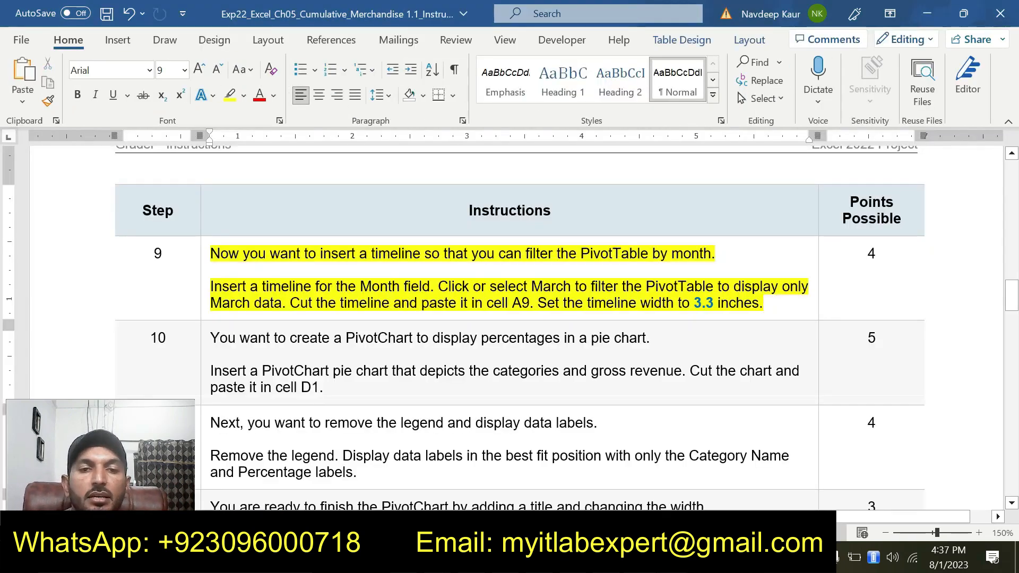
pyautogui.moveTo(763, 303); pyautogui.dragTo(211, 253)
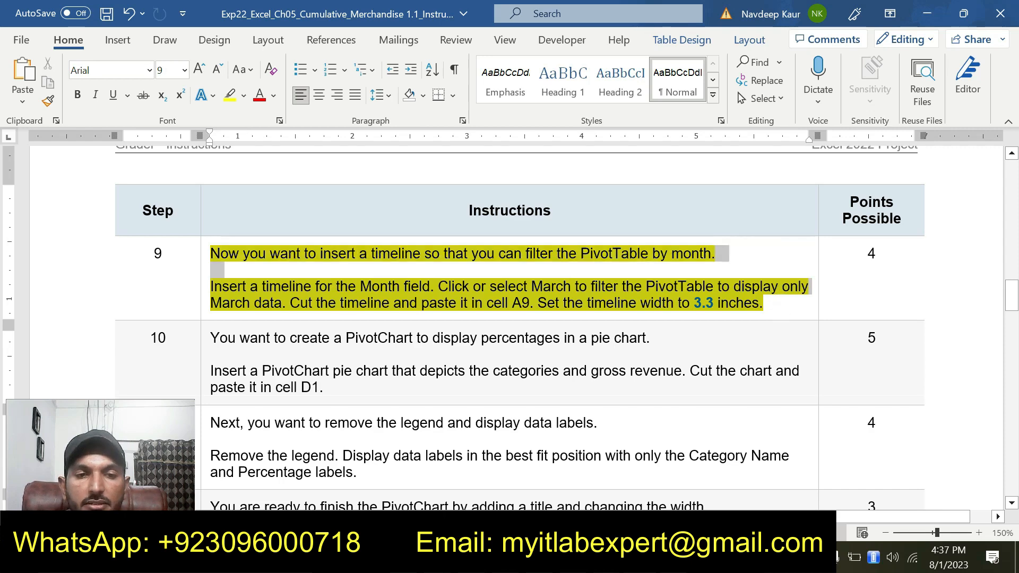
pyautogui.click(276, 234)
# Step: Look through the remaining project instructions from step 10 to step 20 and return to step 10
pyautogui.scroll(-3, 423, 324)
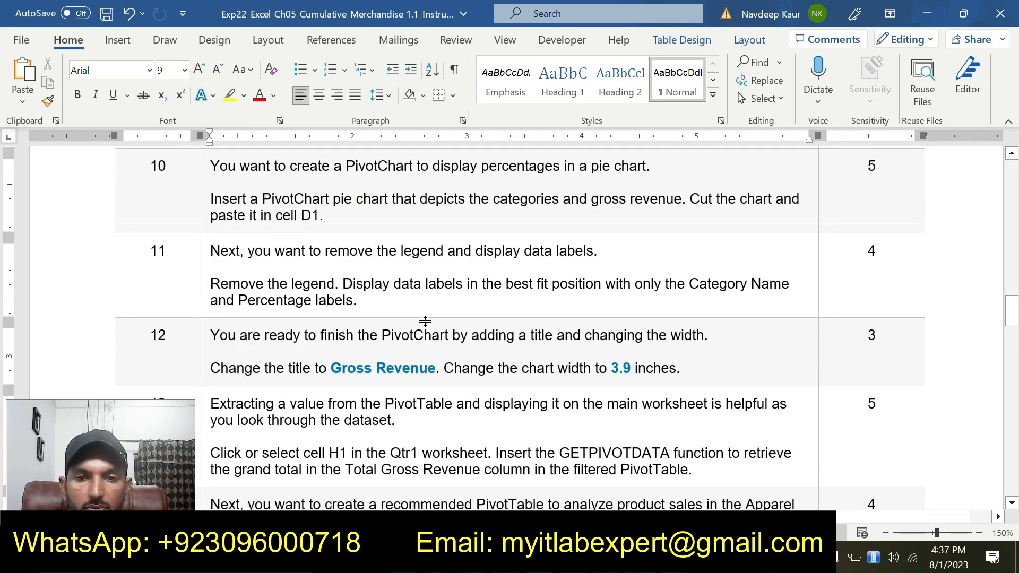
pyautogui.scroll(1, 425, 321)
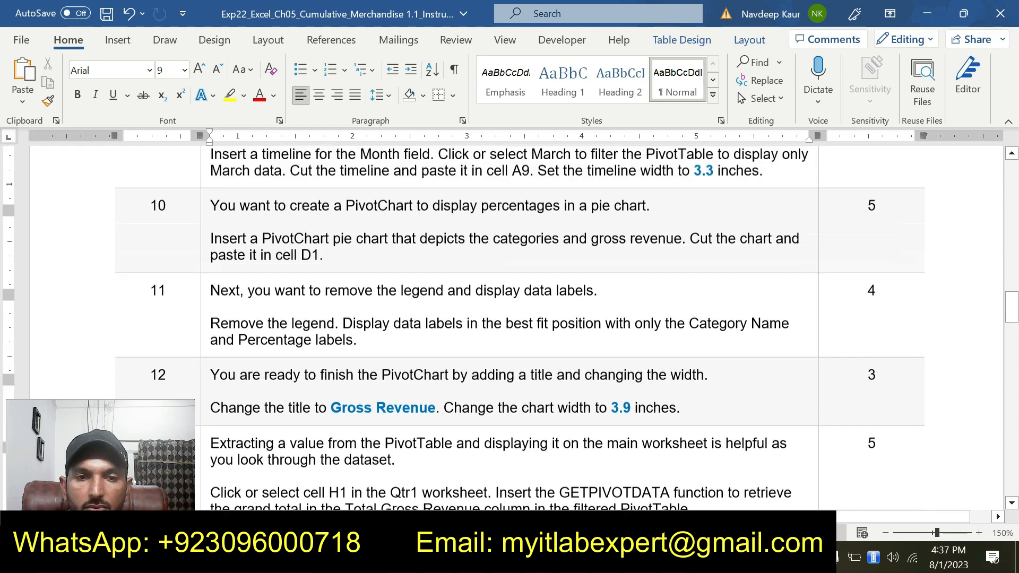
pyautogui.scroll(-1, 425, 321)
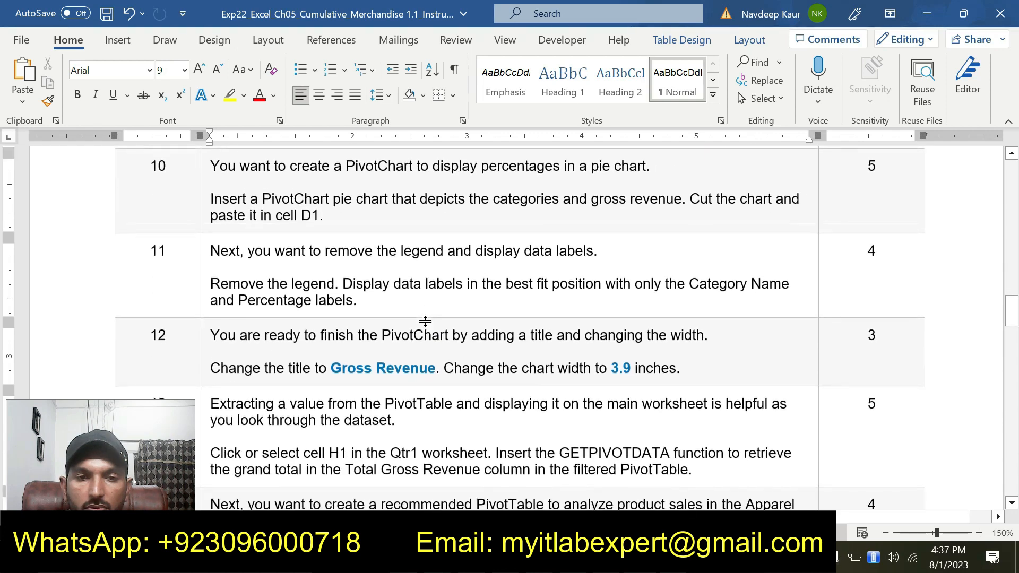
pyautogui.scroll(-4, 425, 321)
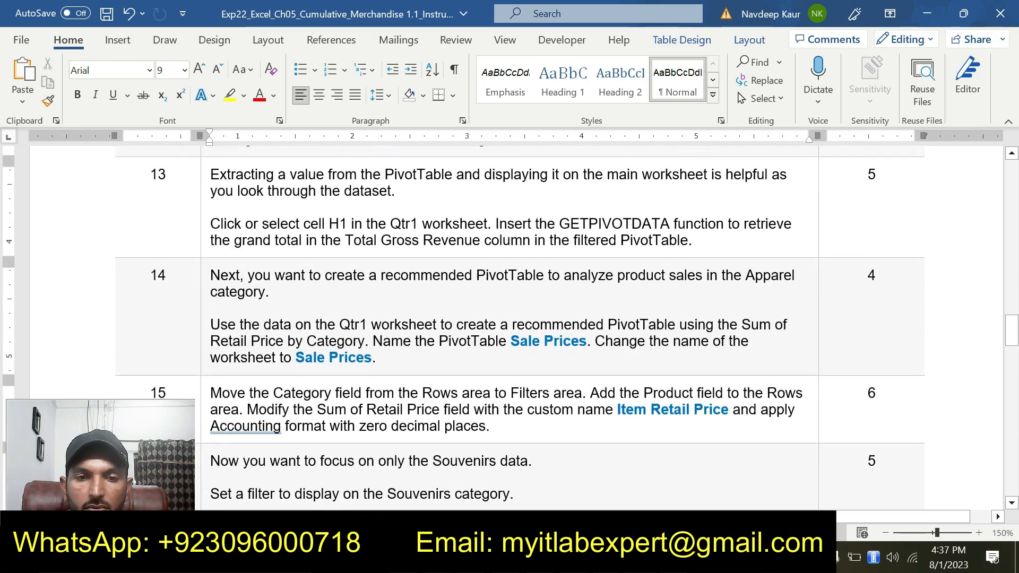
pyautogui.scroll(-2, 425, 321)
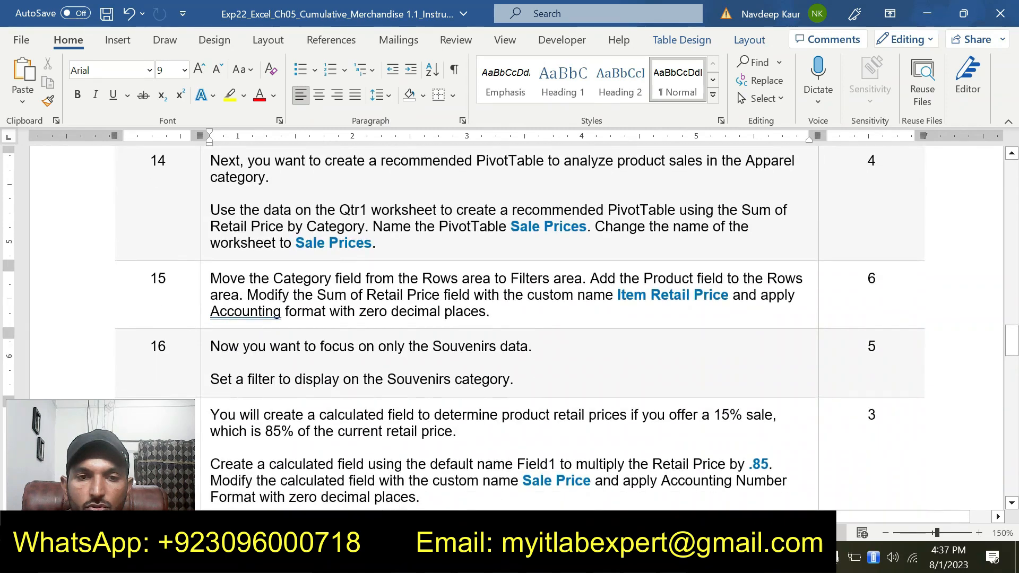
pyautogui.scroll(8, 425, 321)
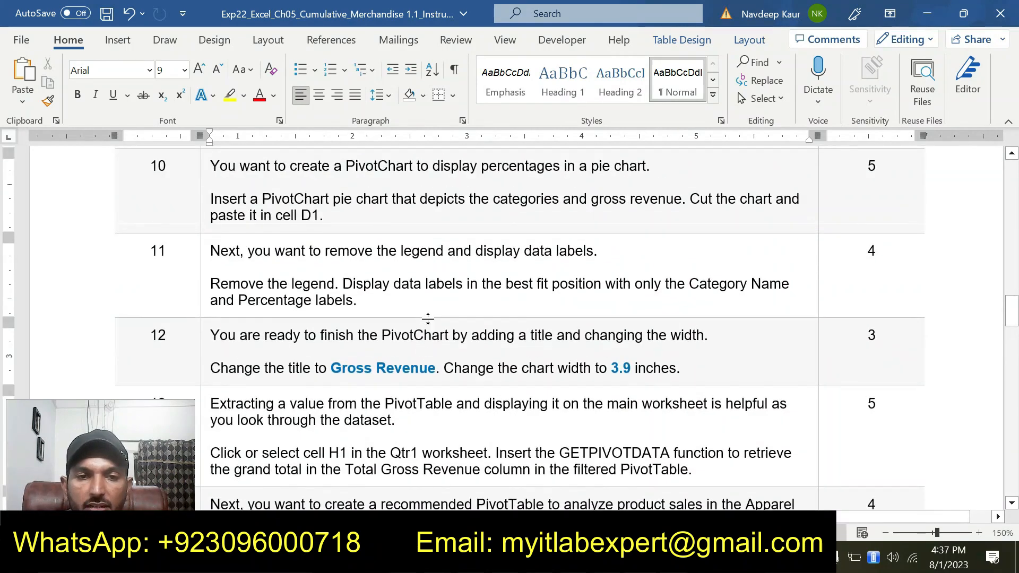
pyautogui.scroll(-20, 536, 317)
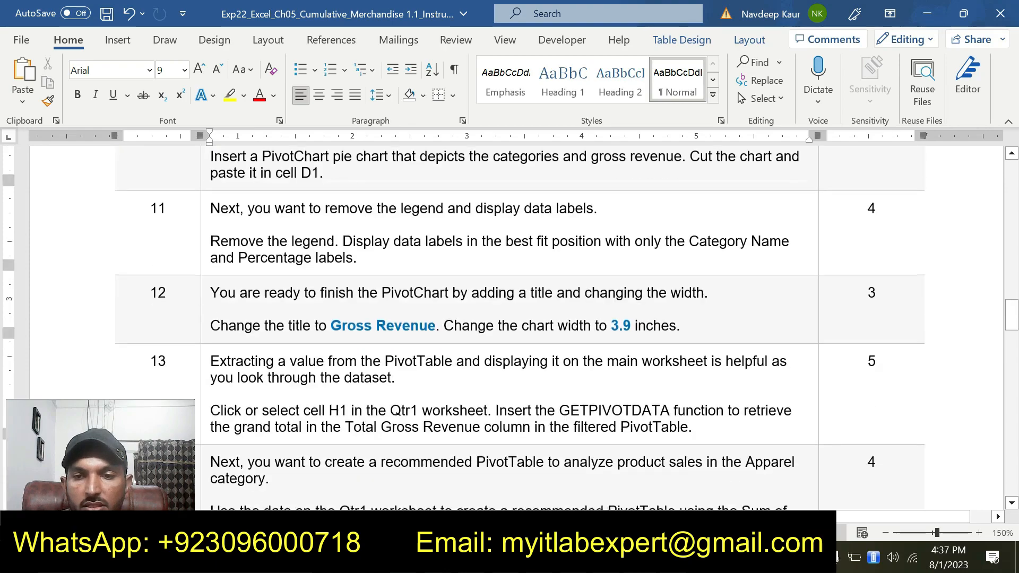
pyautogui.scroll(-10, 537, 318)
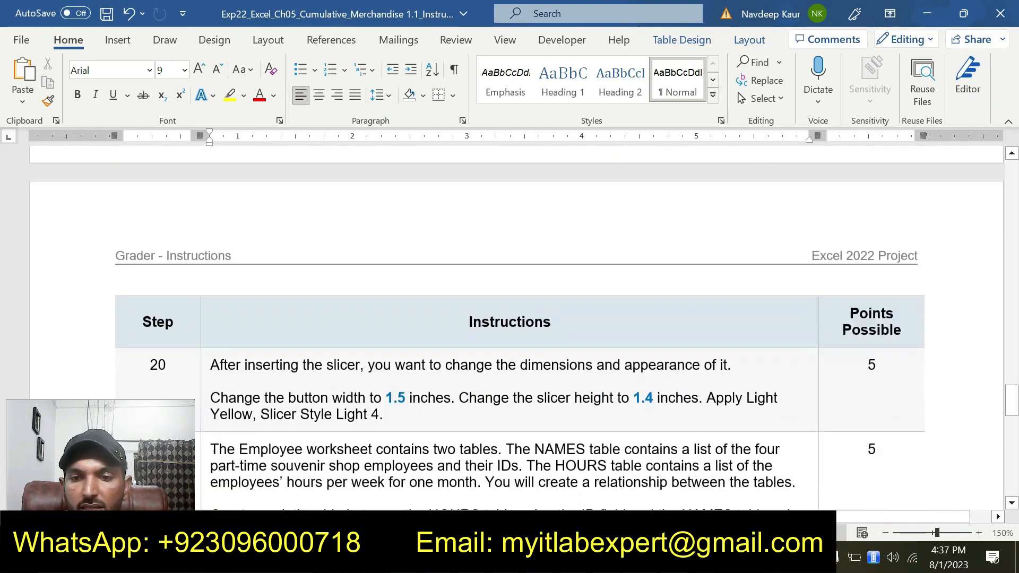
pyautogui.scroll(20, 536, 315)
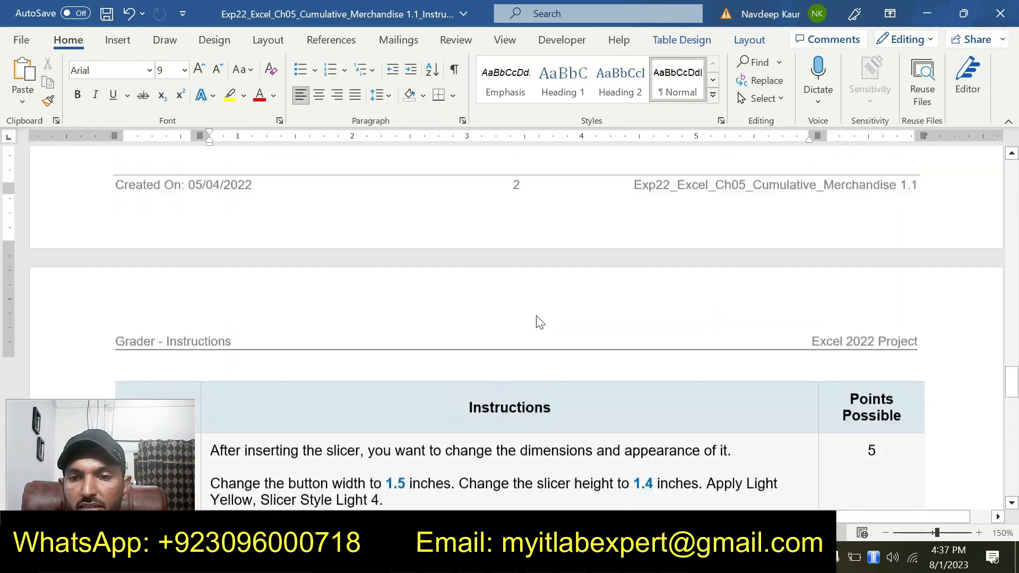
pyautogui.scroll(4, 536, 316)
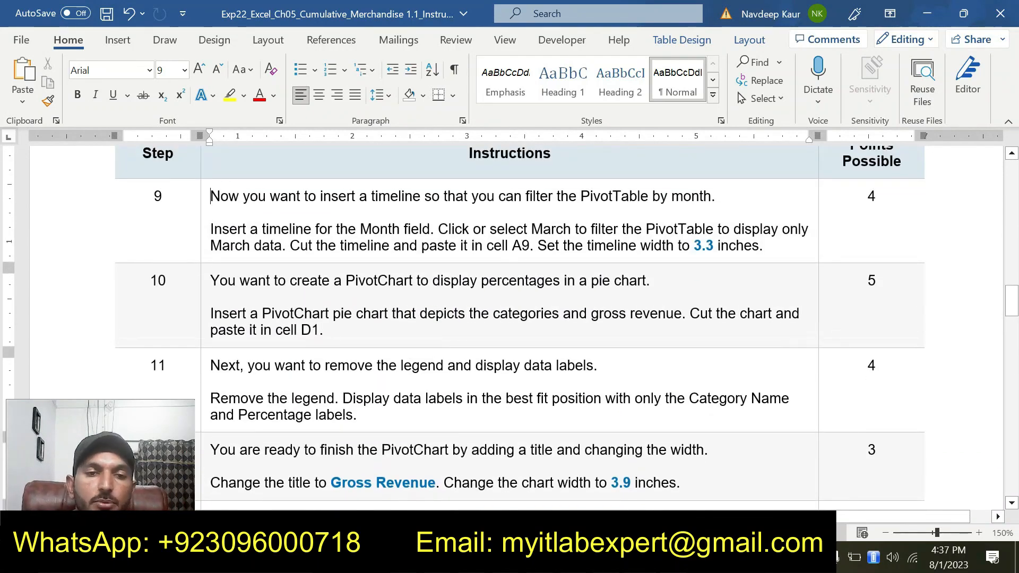
# Step: Highlight the step 10 PivotChart instruction text in yellow
pyautogui.moveTo(324, 330); pyautogui.dragTo(211, 280)
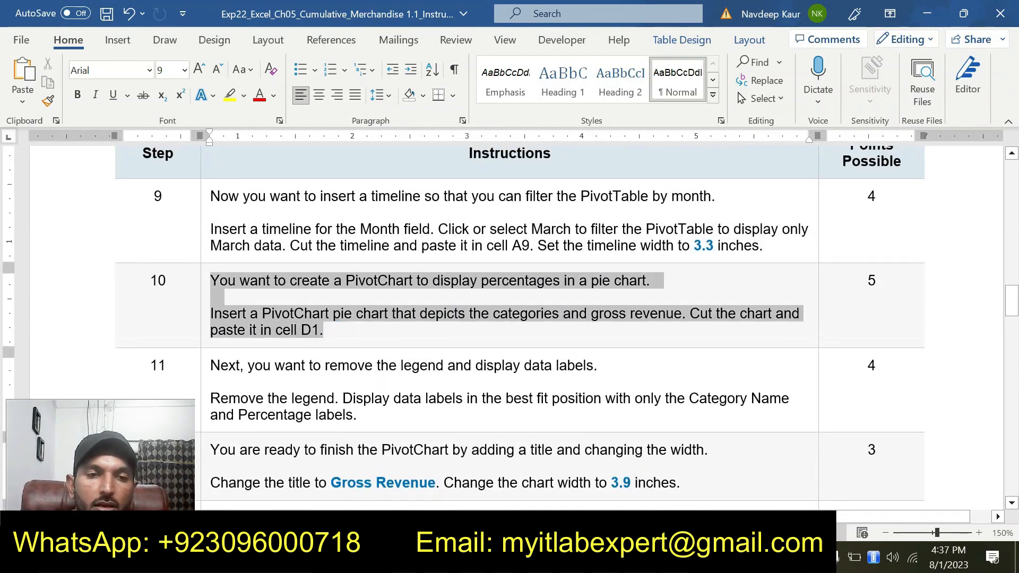
pyautogui.click(287, 261)
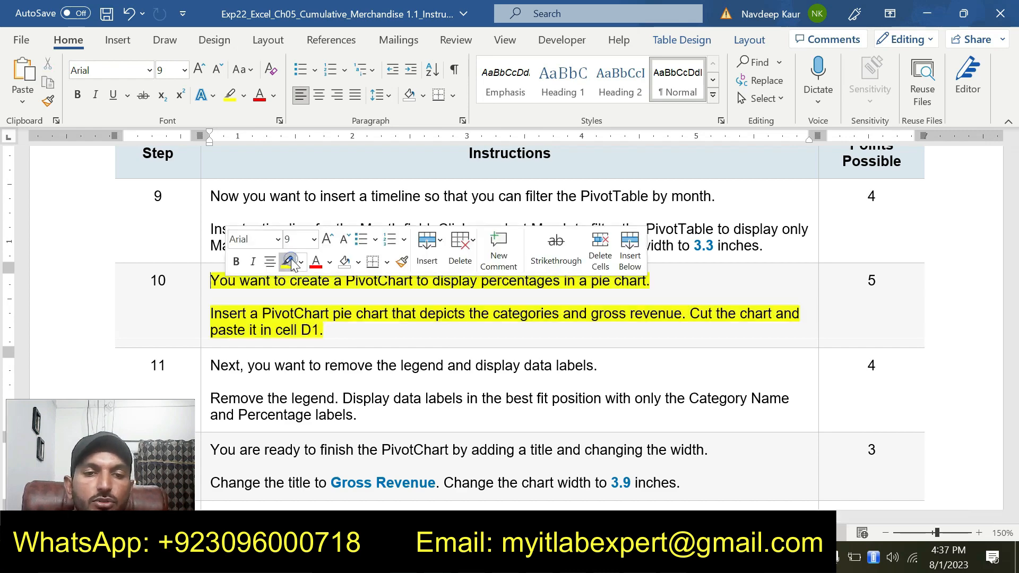
pyautogui.click(334, 336)
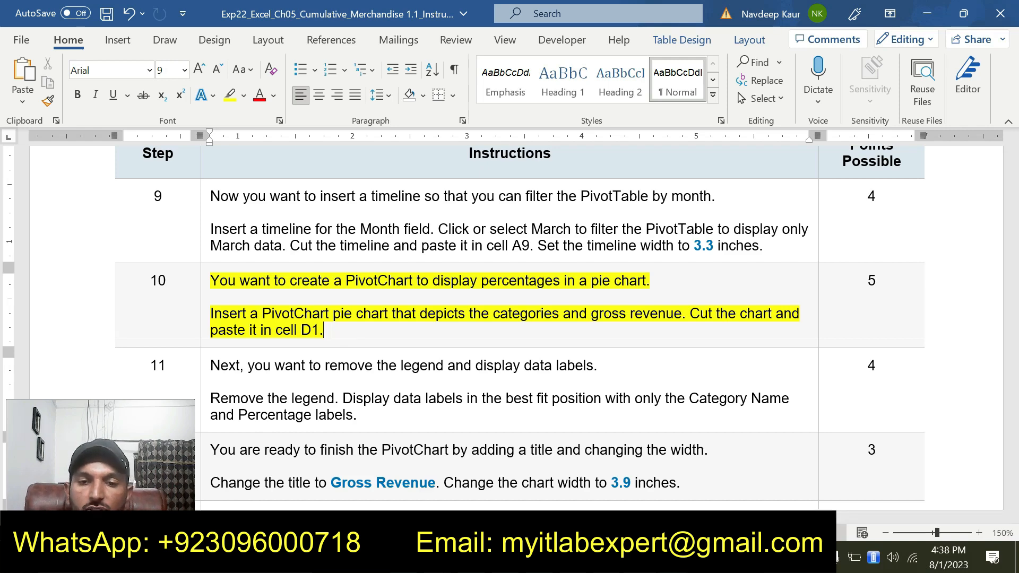
# Step: Switch to Excel and insert a pie PivotChart based on the category PivotTable
pyautogui.hotkey('alt', 'Tab')
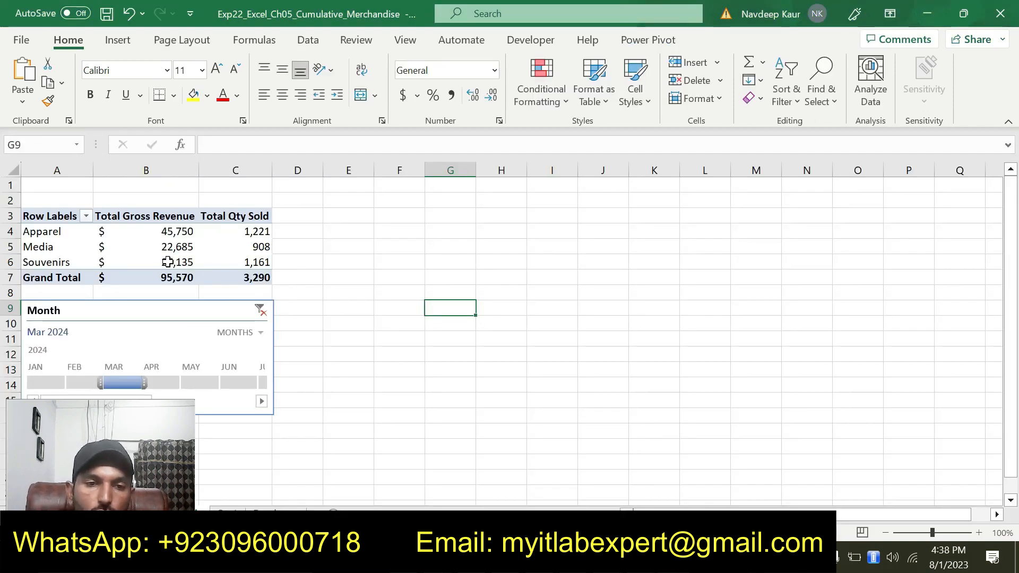
pyautogui.click(160, 243)
pyautogui.click(113, 40)
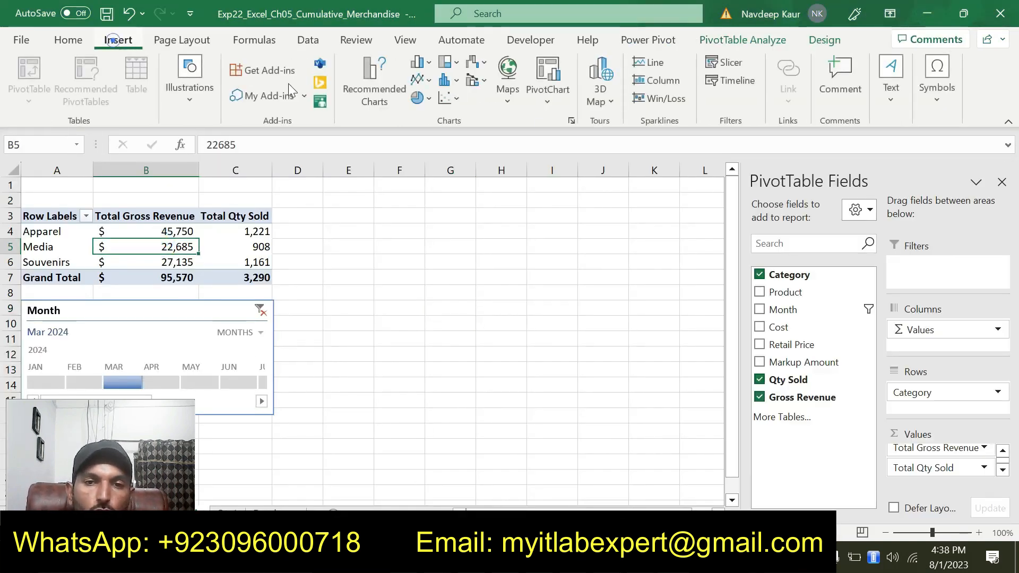
pyautogui.click(547, 106)
pyautogui.click(567, 123)
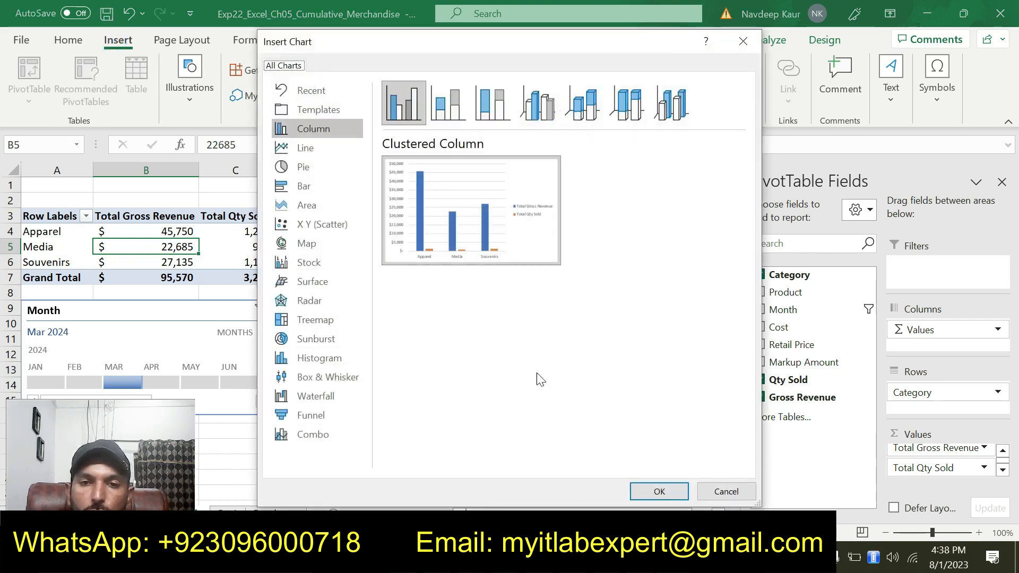
pyautogui.click(314, 169)
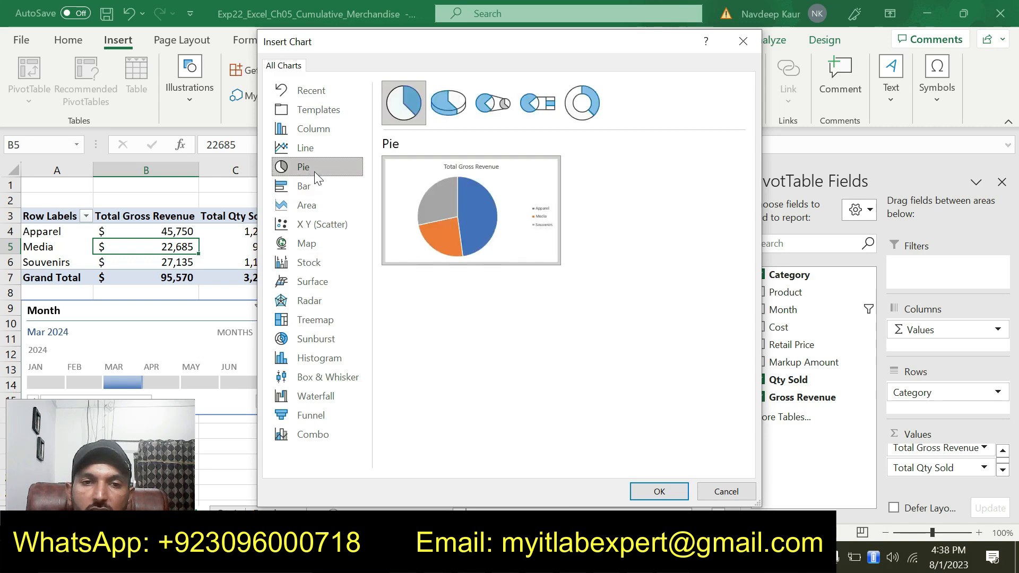
pyautogui.click(657, 492)
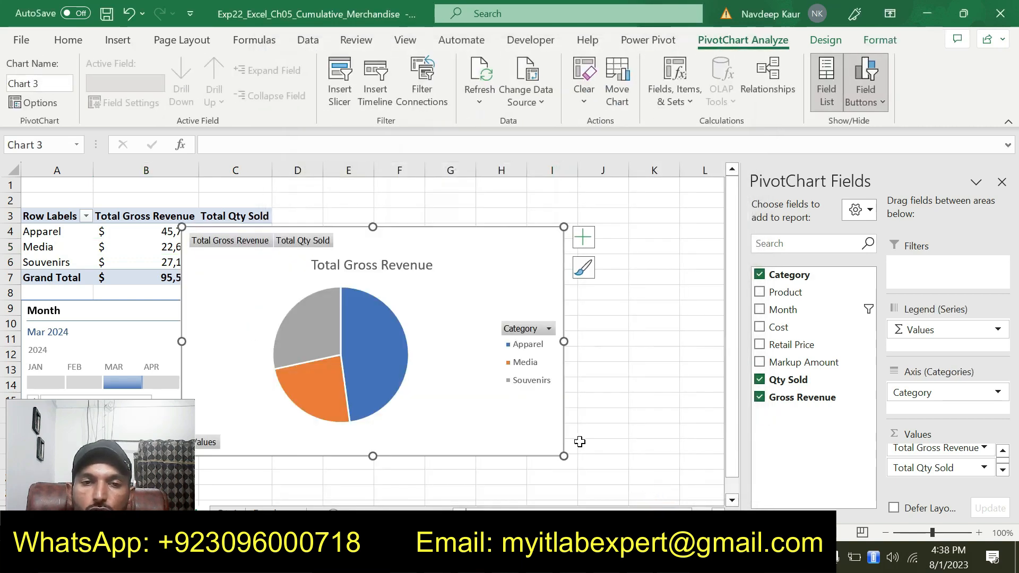
# Step: Check the target location in the Word instructions, then cut the PivotChart in Excel and paste it in cell D1
pyautogui.hotkey('alt', 'Tab')
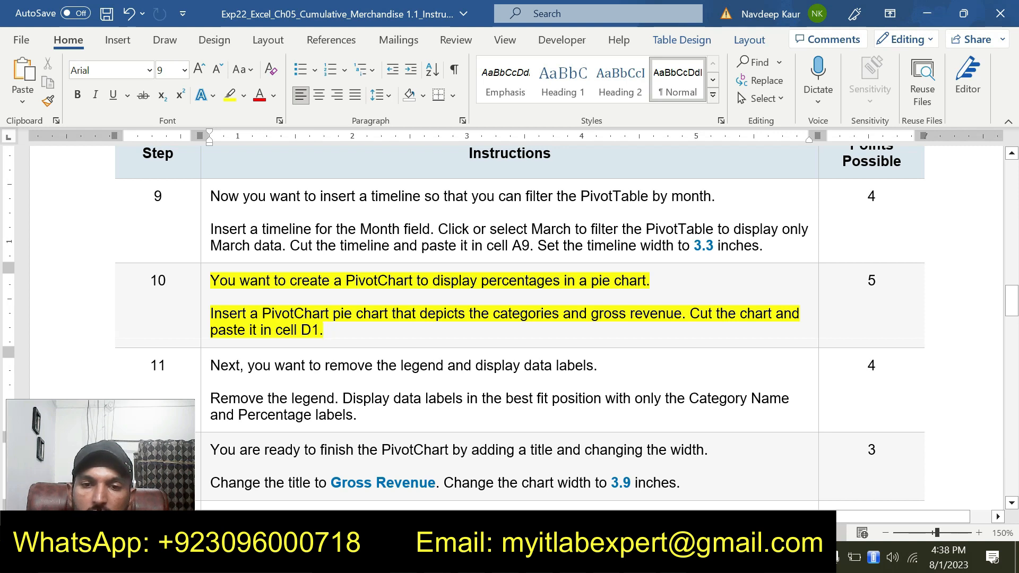
pyautogui.click(350, 557)
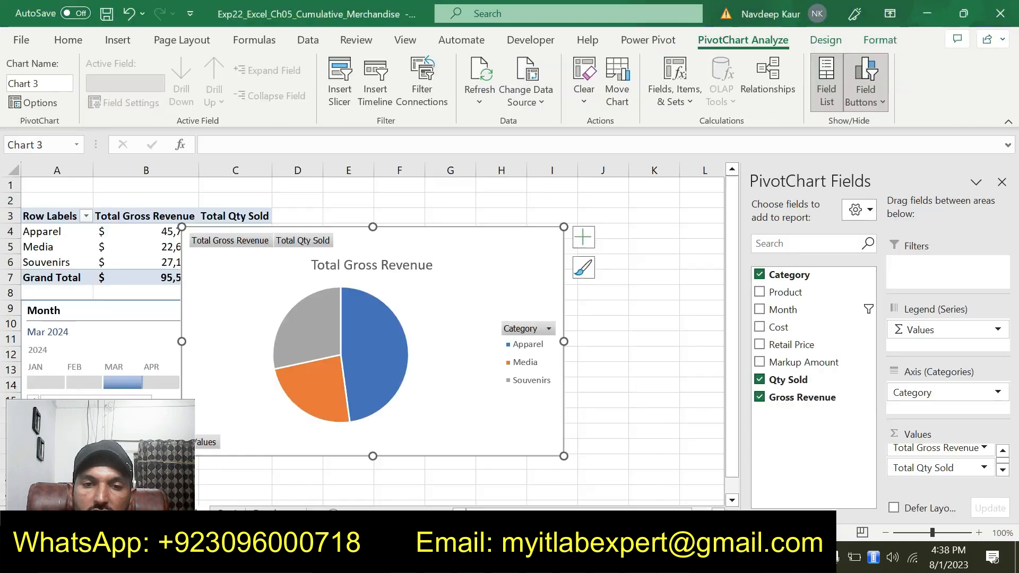
pyautogui.rightClick(455, 240)
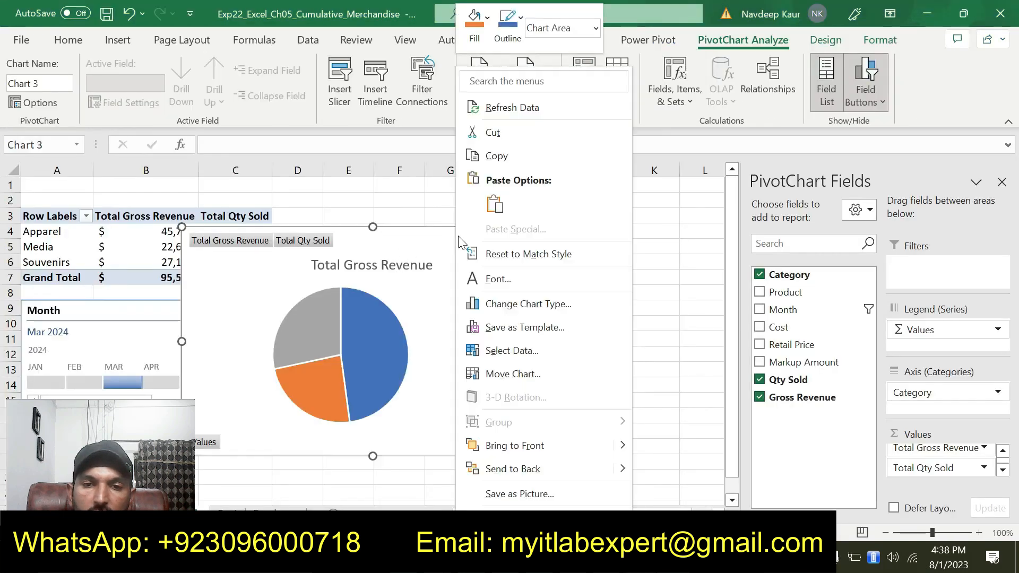
pyautogui.click(502, 131)
pyautogui.click(309, 188)
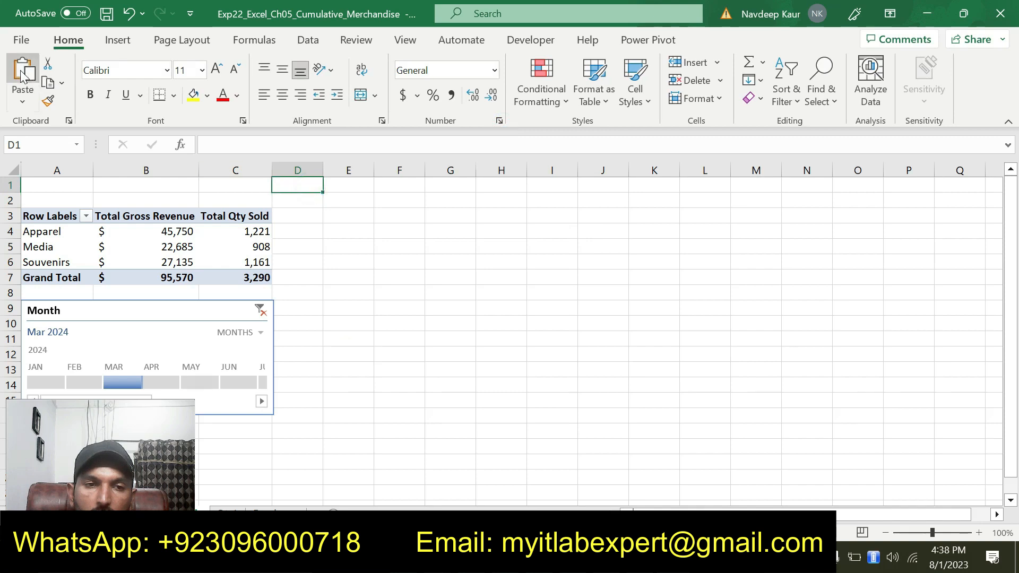
pyautogui.hotkey('ctrl', 'v')
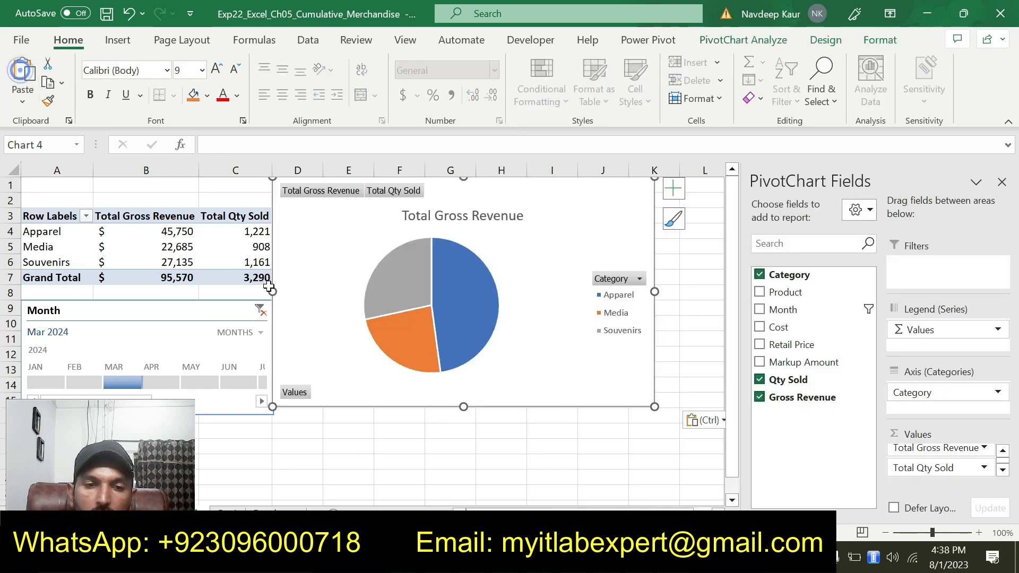
# Step: Inspect the pasted pie chart and compare it with the categories and gross revenue requirement of step 10 in Word
pyautogui.click(300, 397)
pyautogui.click(300, 397)
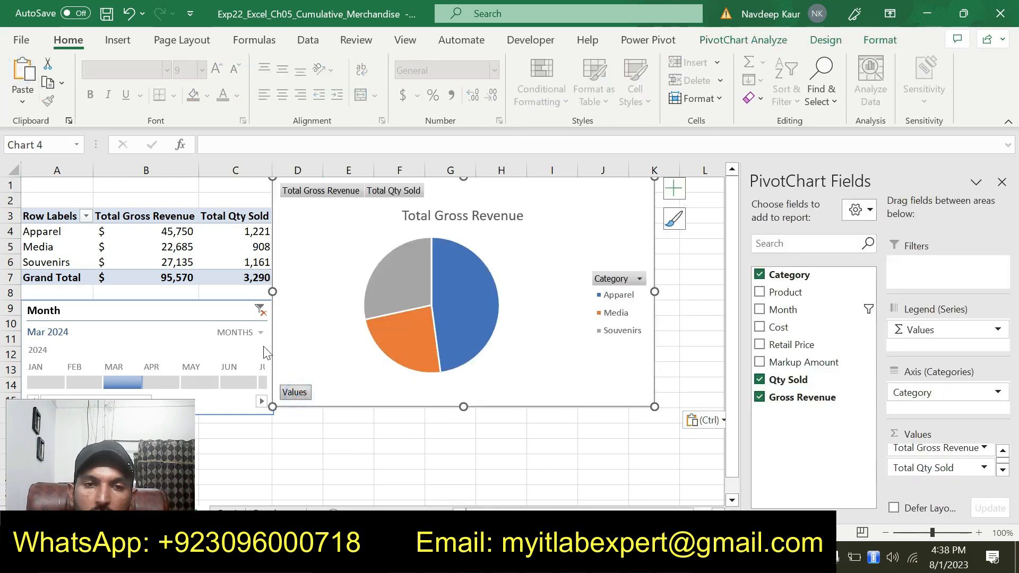
pyautogui.click(363, 286)
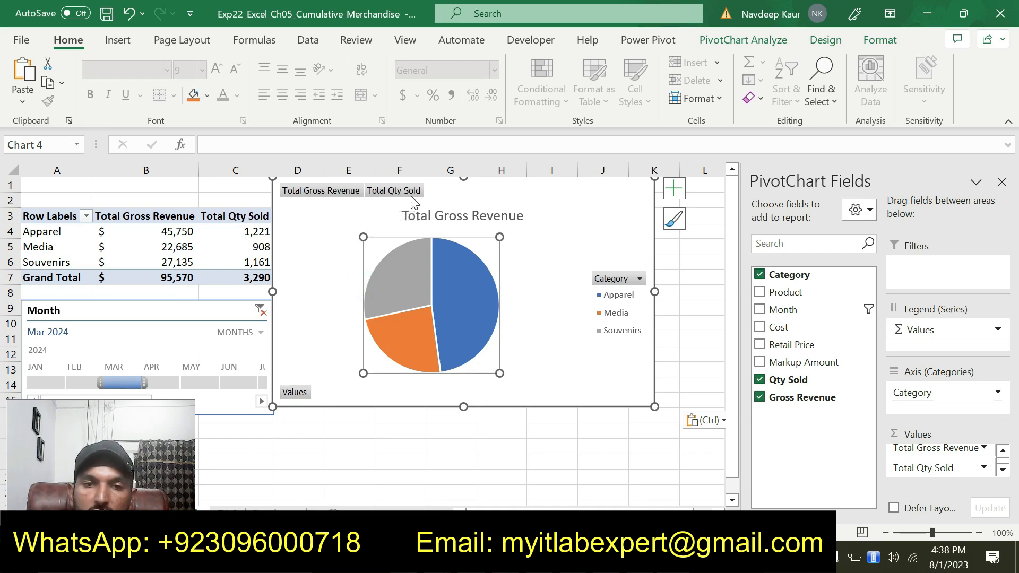
pyautogui.hotkey('alt', 'Tab')
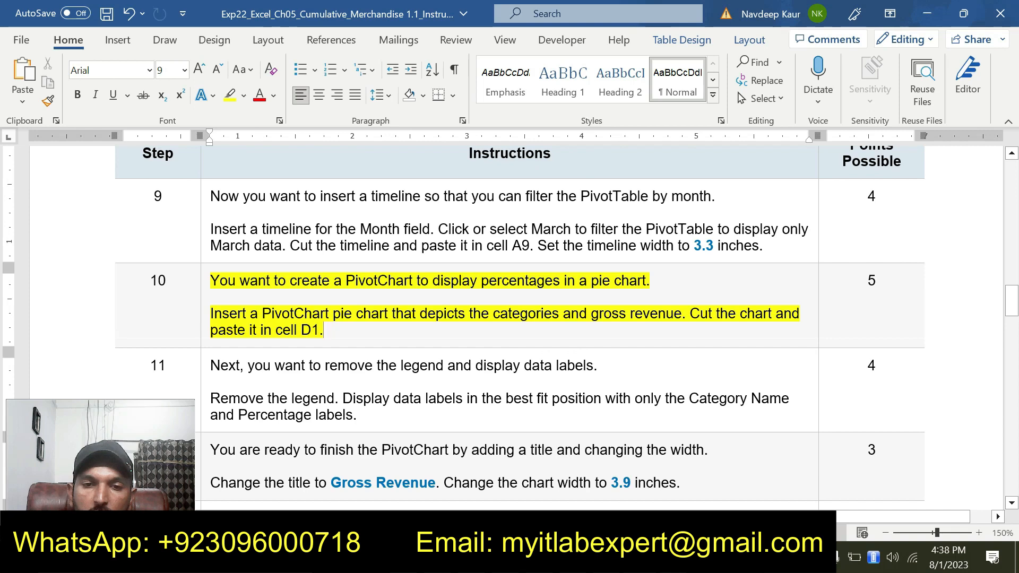
pyautogui.moveTo(470, 314); pyautogui.dragTo(681, 314)
pyautogui.click(345, 340)
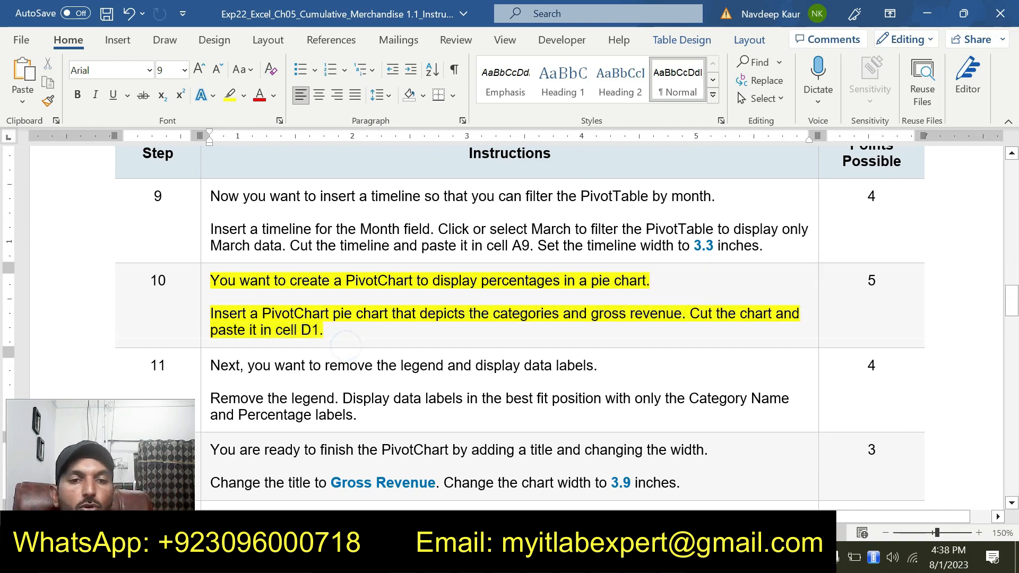
# Step: Remove the yellow highlighting from the step 10 text
pyautogui.moveTo(333, 333); pyautogui.dragTo(243, 292)
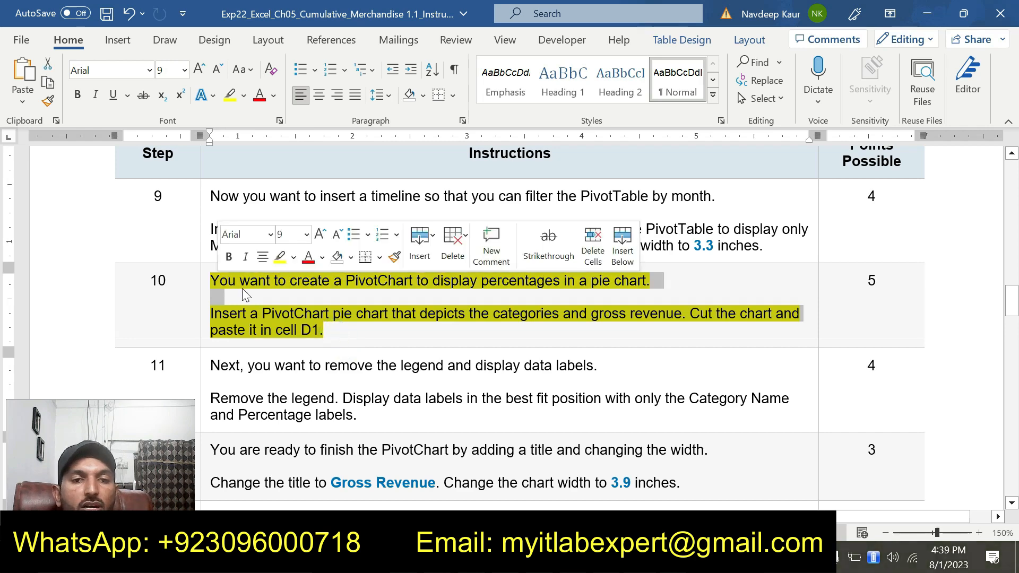
pyautogui.click(280, 257)
pyautogui.click(328, 330)
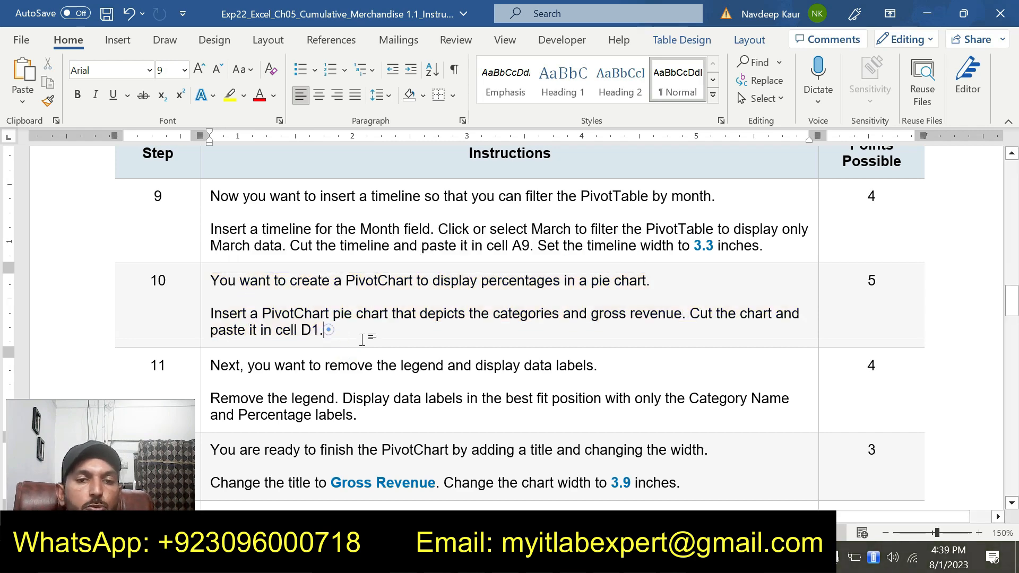
# Step: Browse the surrounding instructions and locate step 11 on removing the legend and displaying data labels
pyautogui.scroll(-20, 328, 330)
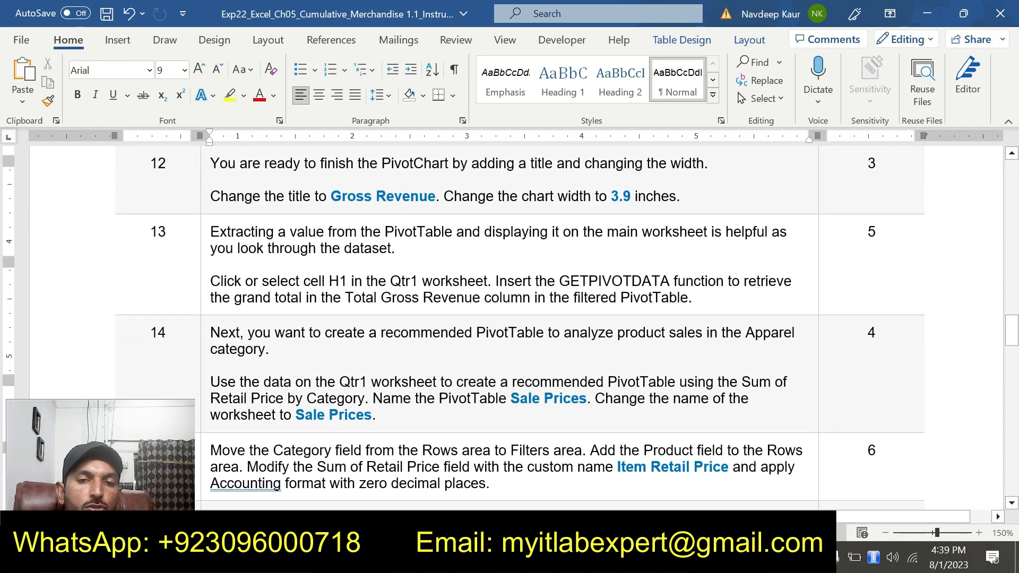
pyautogui.scroll(18, 346, 359)
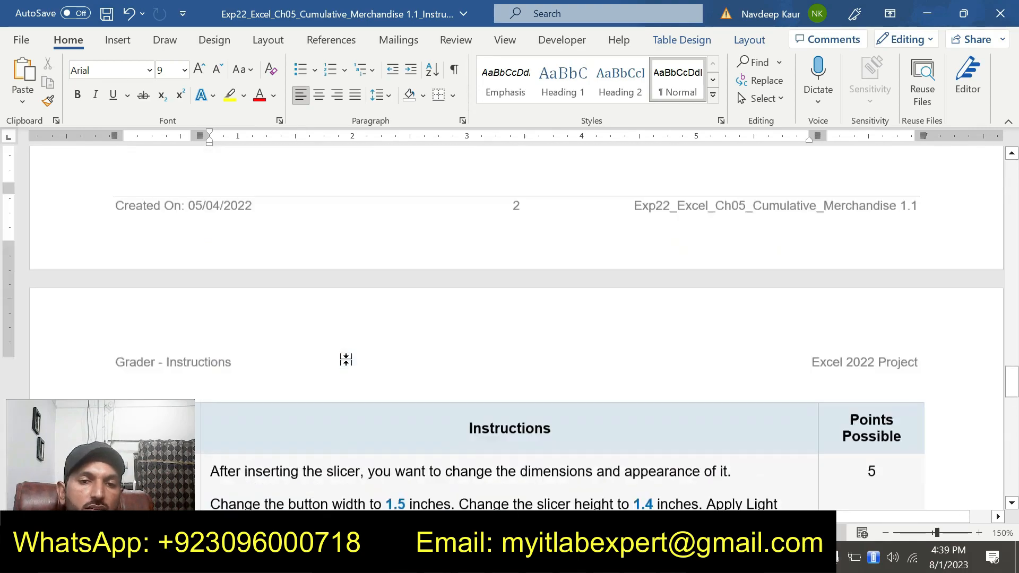
pyautogui.scroll(2, 346, 361)
pyautogui.scroll(-5, 346, 361)
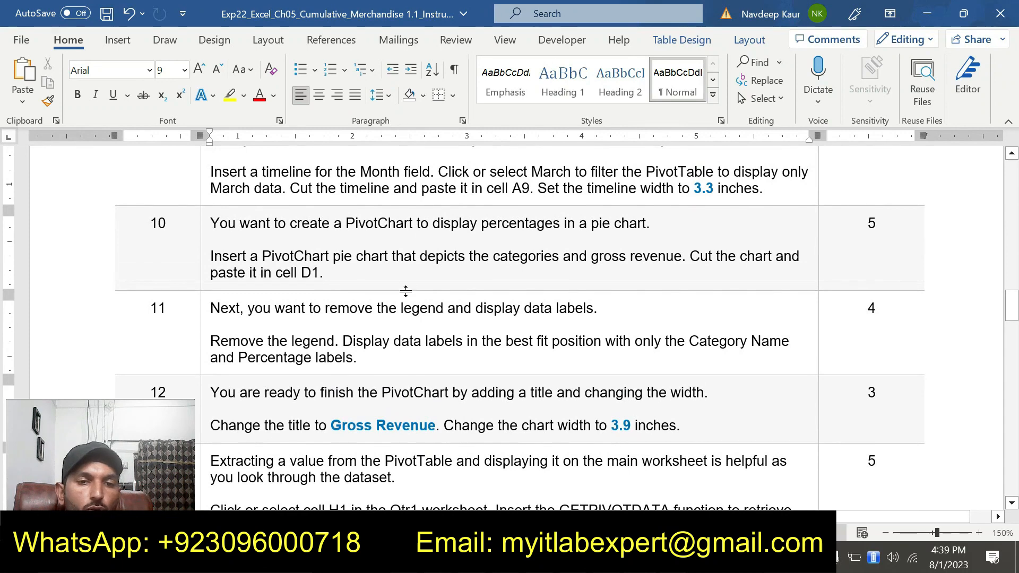